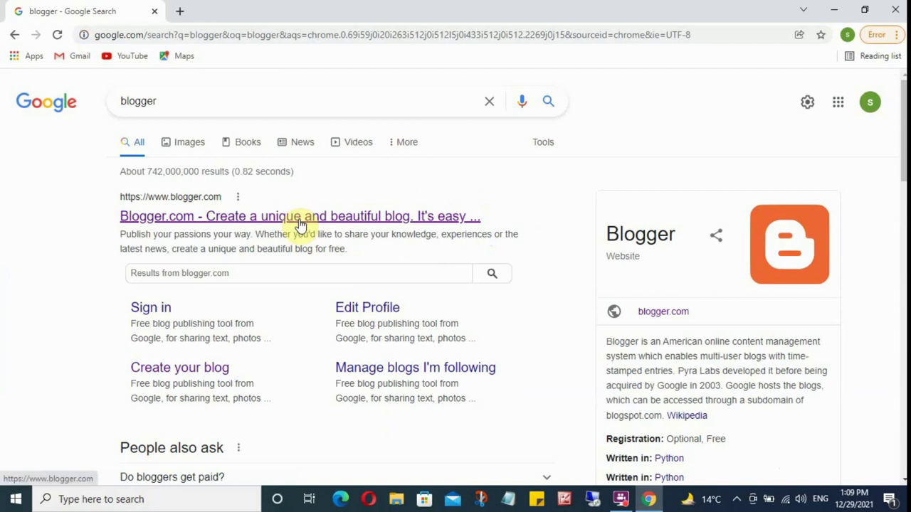
Open the Blogger website from the search results and go to the settings of the "pro info" blog.
left_click(300, 223)
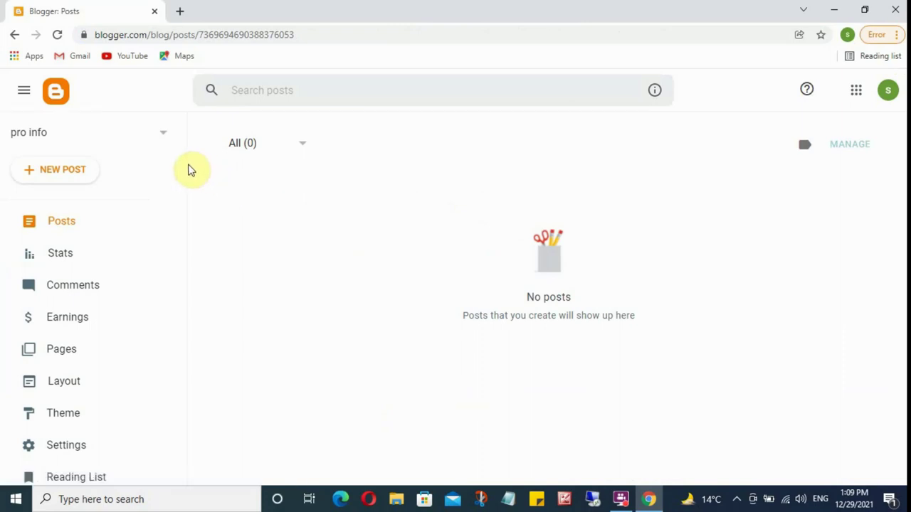
left_click_drag(183, 176, 191, 260)
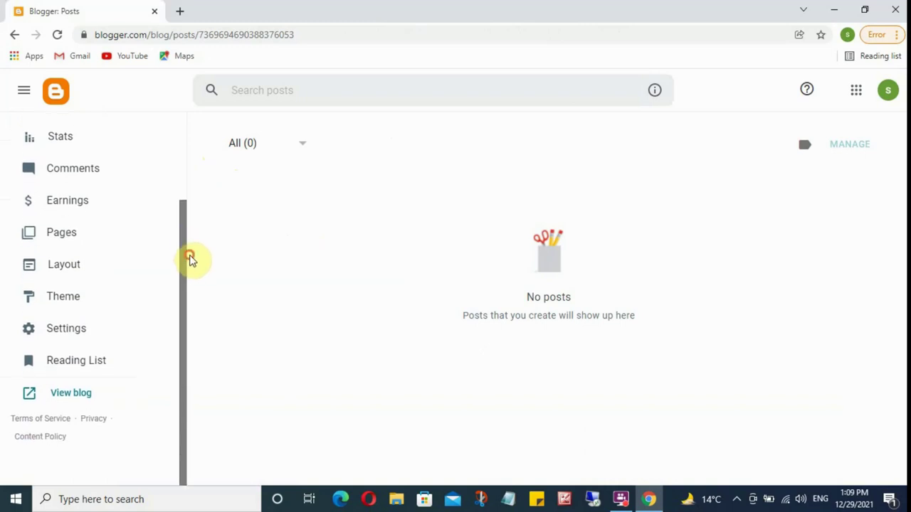
left_click(84, 331)
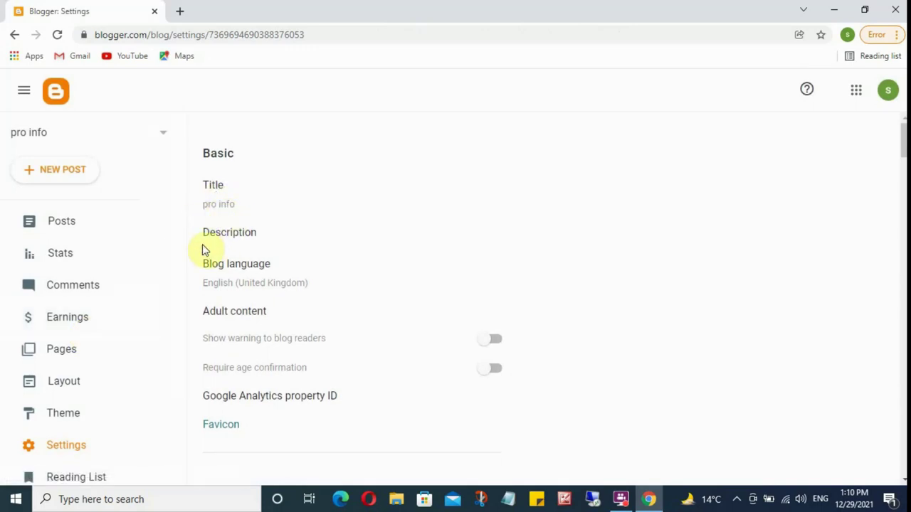
Set the blog description to "pro info is a point where you can find all types of information." and save it.
left_click(240, 240)
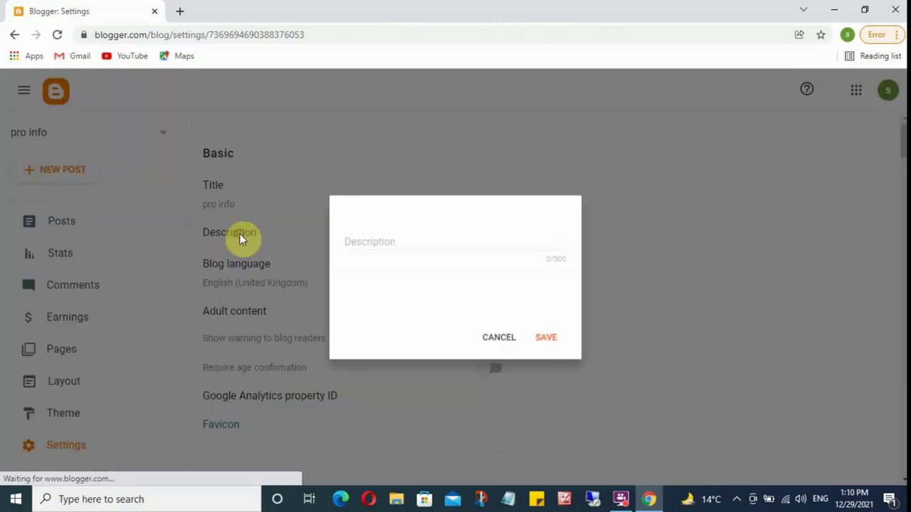
left_click(390, 264)
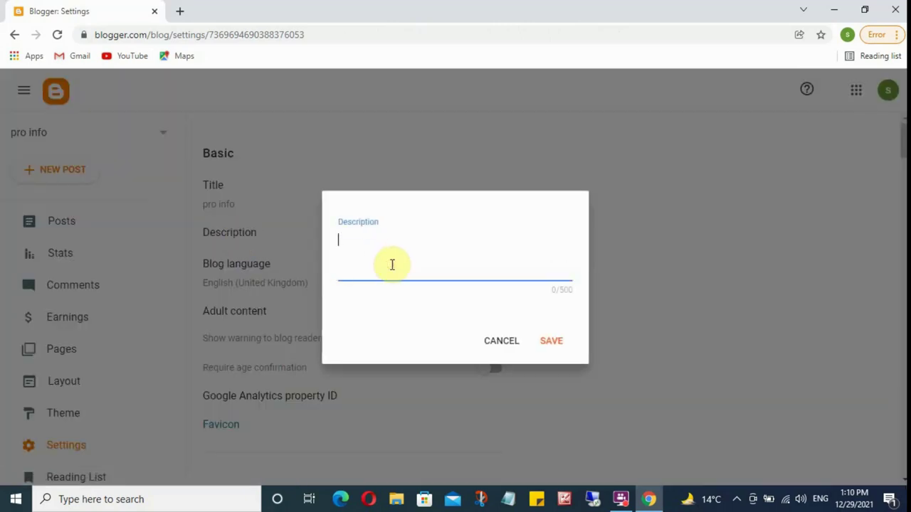
type("pro info is a poin")
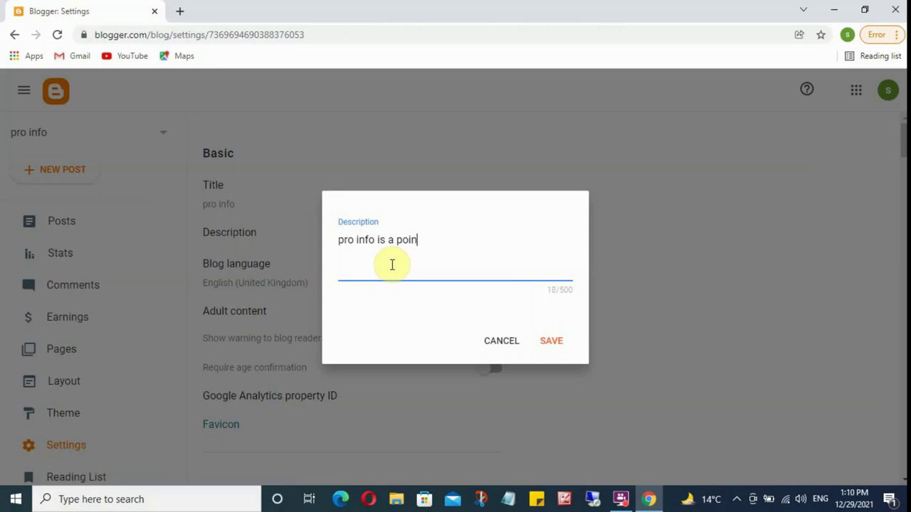
type("t whre")
key("BackSpace")
type("re you ca")
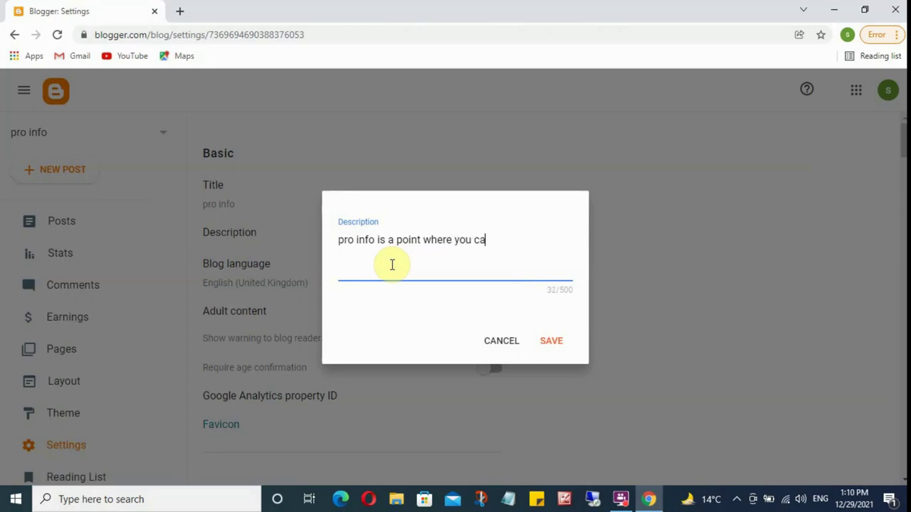
type("n find all types")
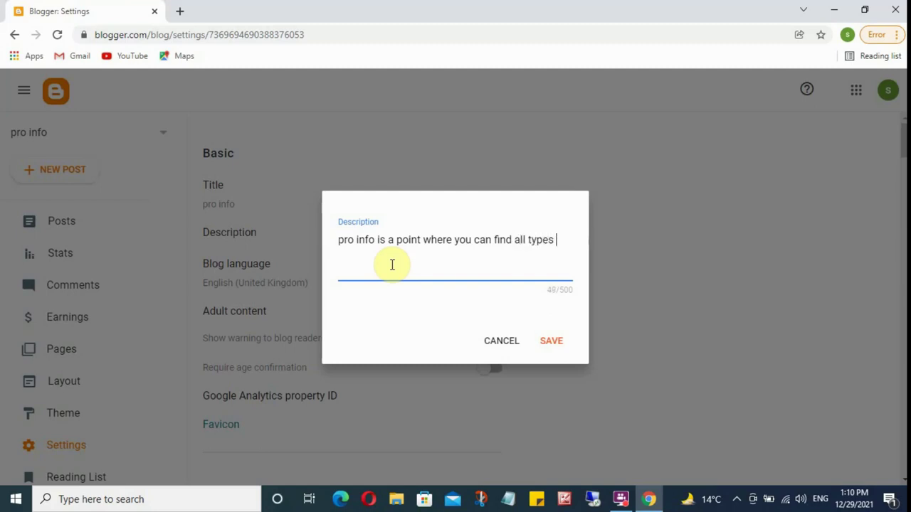
type(" of information.")
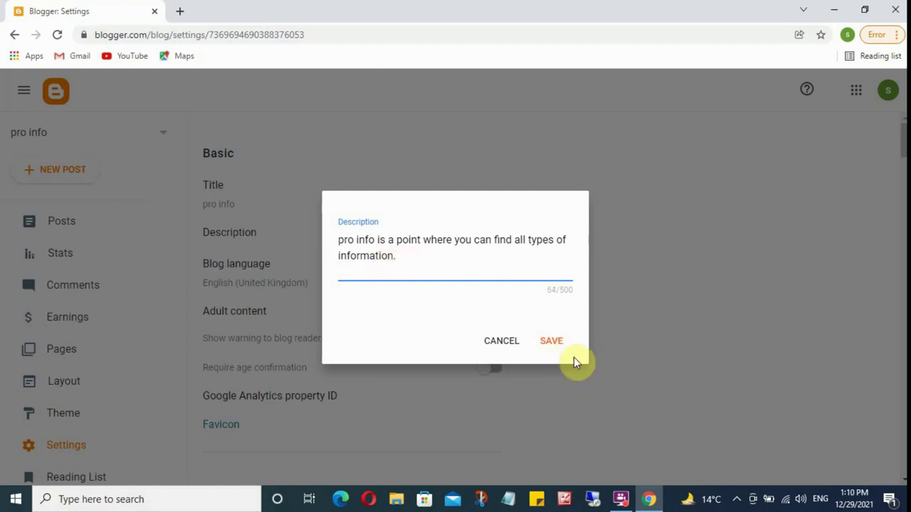
left_click(552, 342)
left_click(553, 345)
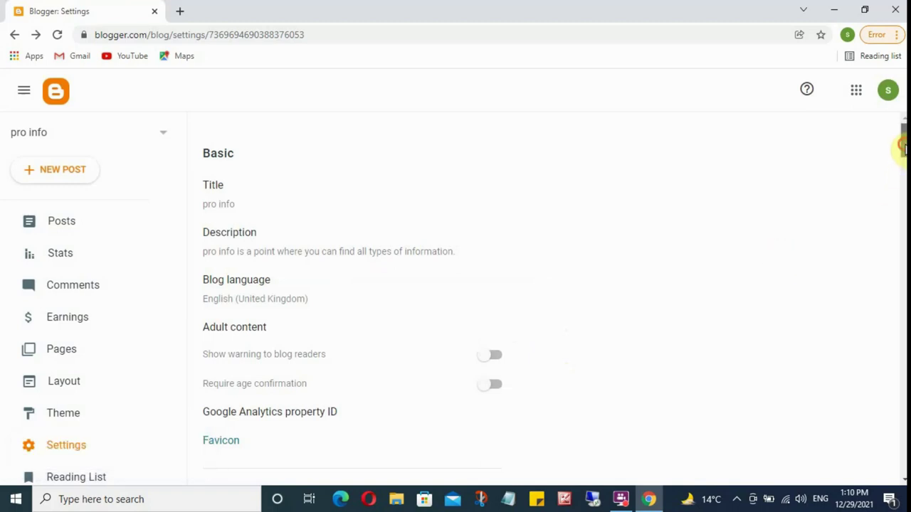
Set the maximum number of posts shown on the main page to 7 and save it.
left_click_drag(904, 149, 903, 173)
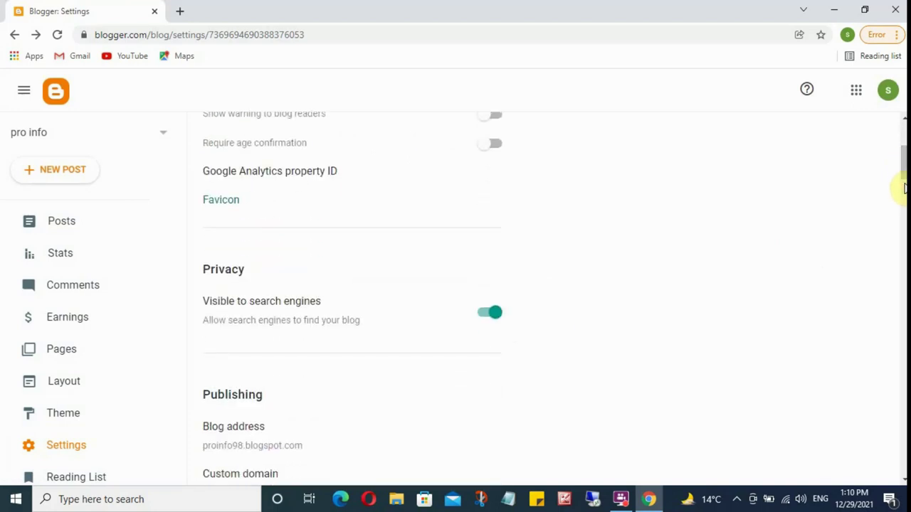
left_click_drag(902, 169, 903, 257)
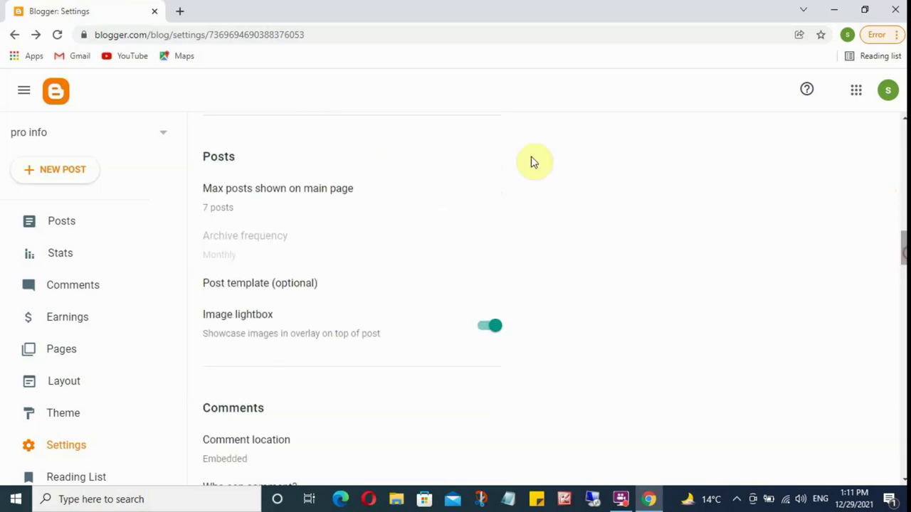
left_click(307, 192)
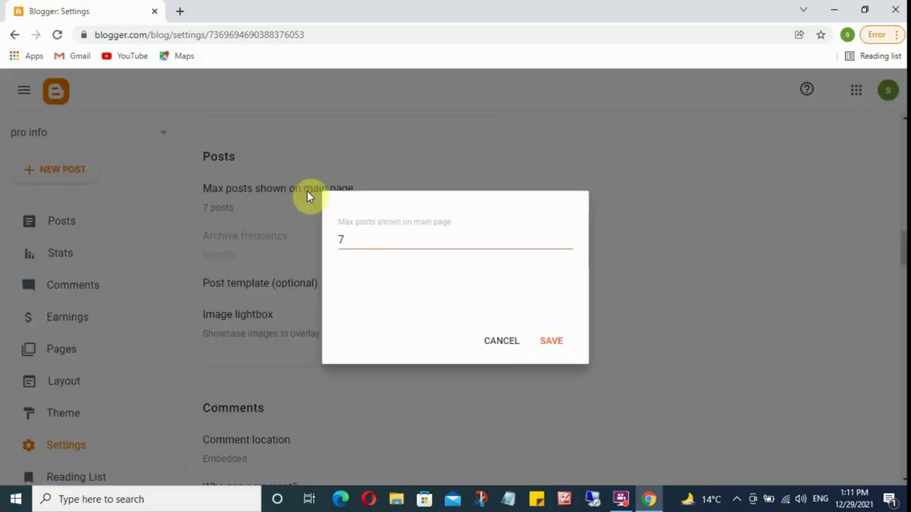
left_click(568, 245)
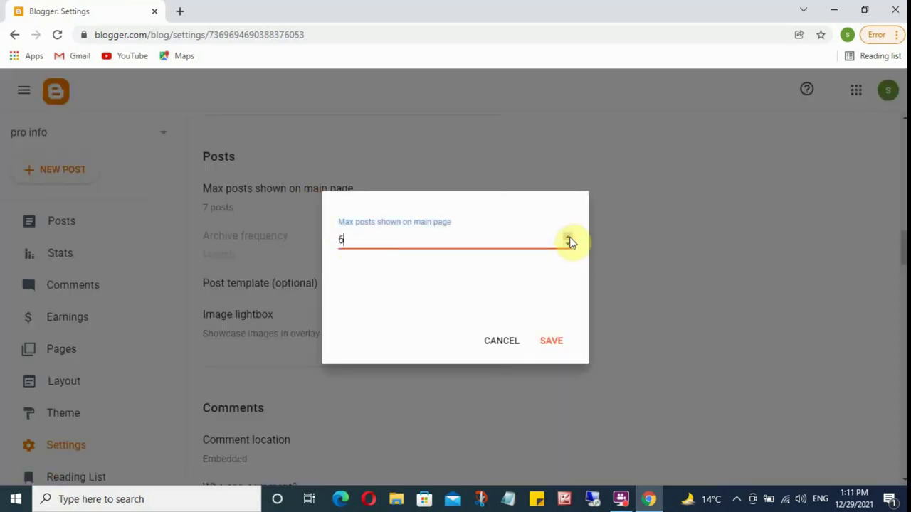
left_click(568, 238)
left_click(568, 237)
left_click(568, 237)
left_click(569, 247)
left_click(569, 247)
left_click(555, 341)
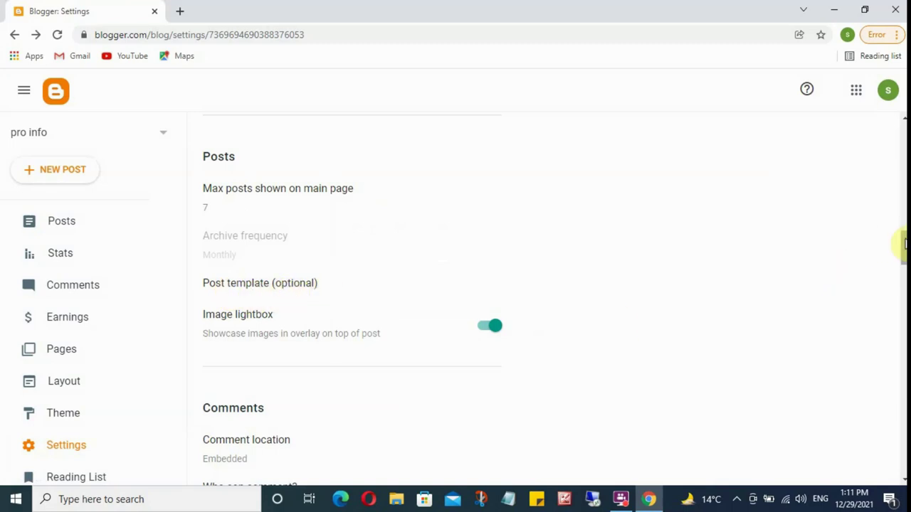
Look through the available time zones in the Formatting settings and cancel without choosing one.
left_click_drag(902, 244, 902, 324)
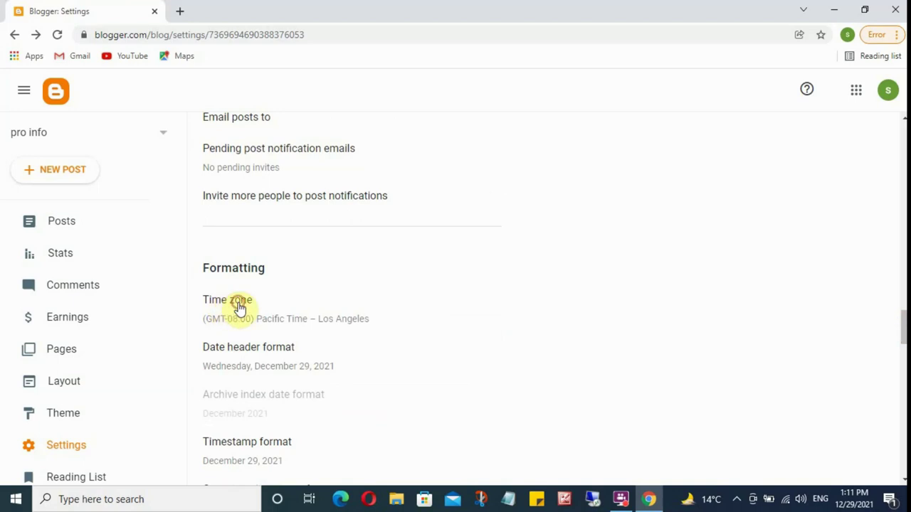
left_click(240, 306)
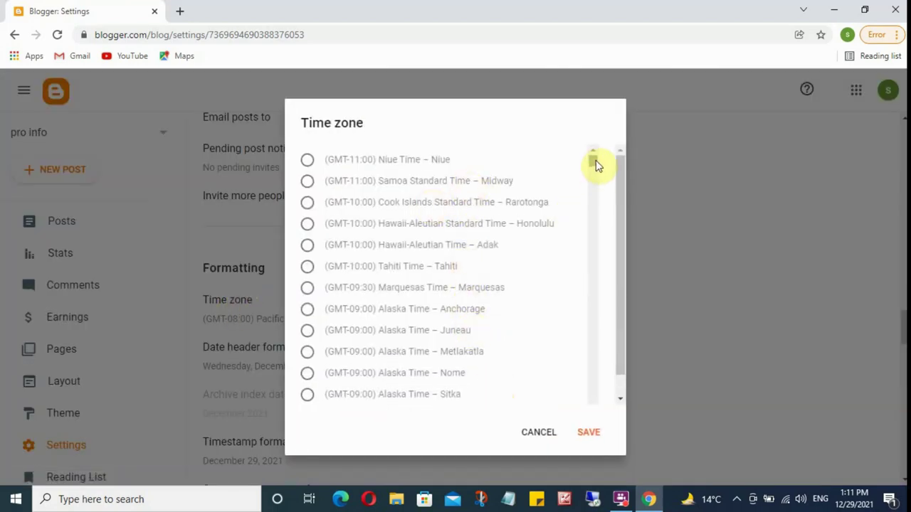
left_click_drag(598, 163, 595, 200)
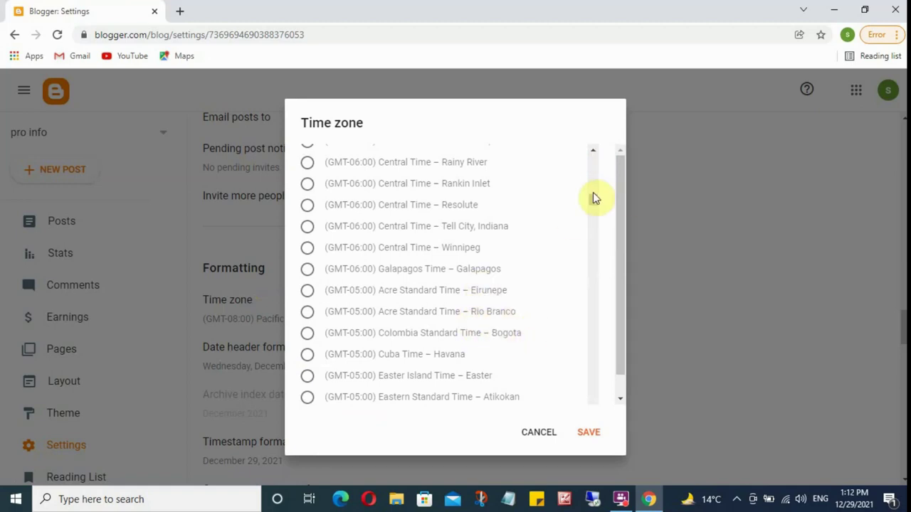
left_click_drag(592, 200, 593, 255)
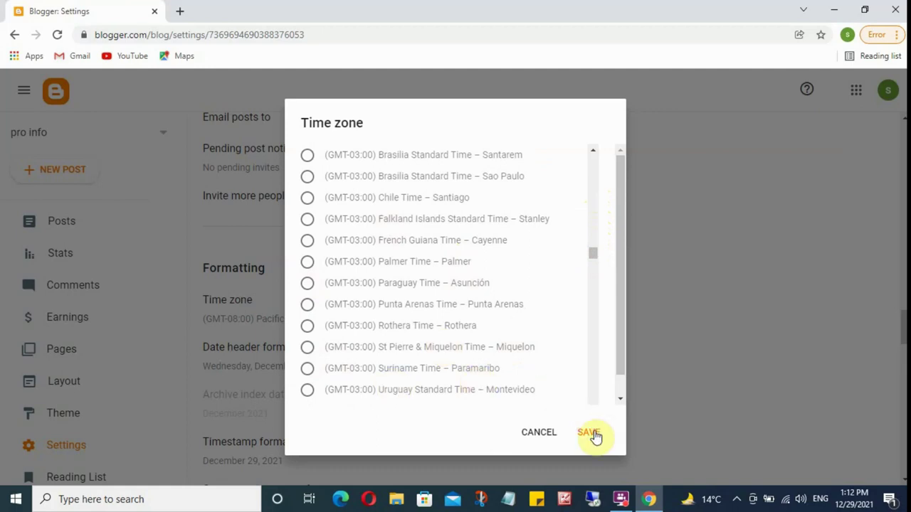
left_click(539, 435)
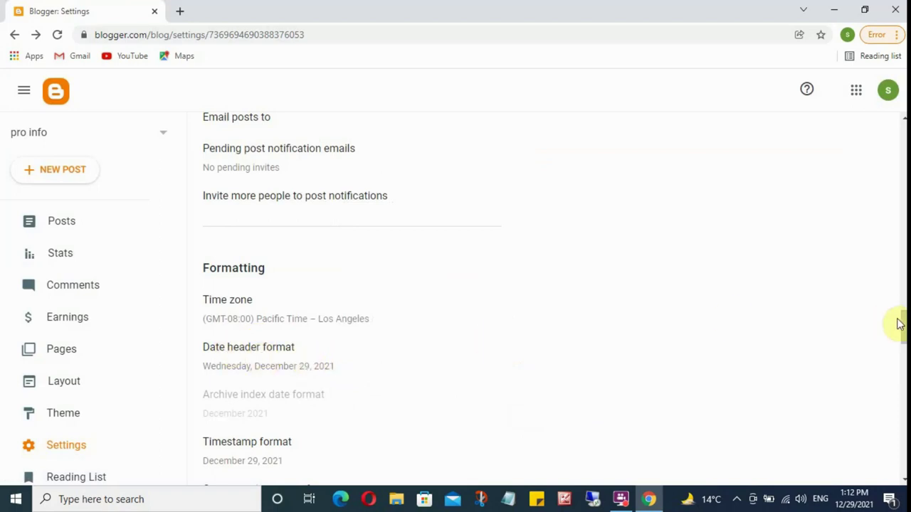
Enable the search description under Meta tags and save it as "pro info, proinfo,".
left_click_drag(900, 321, 901, 348)
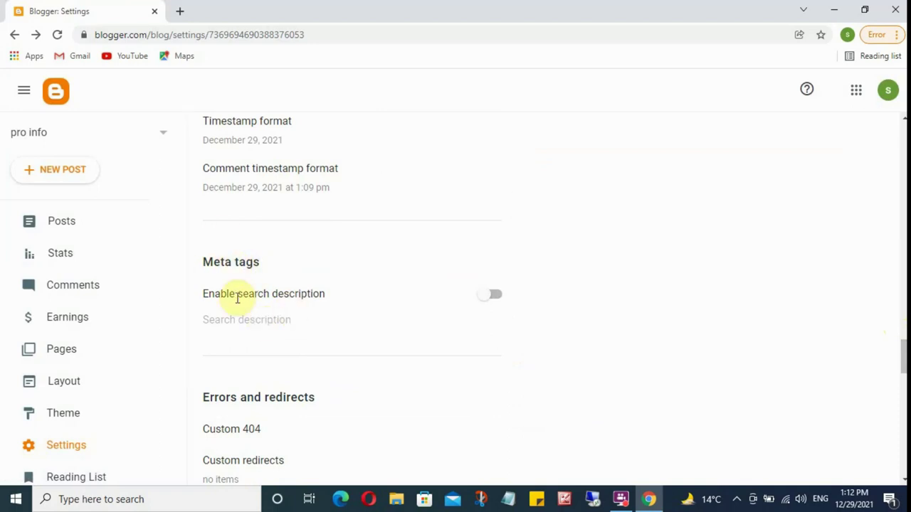
left_click(491, 296)
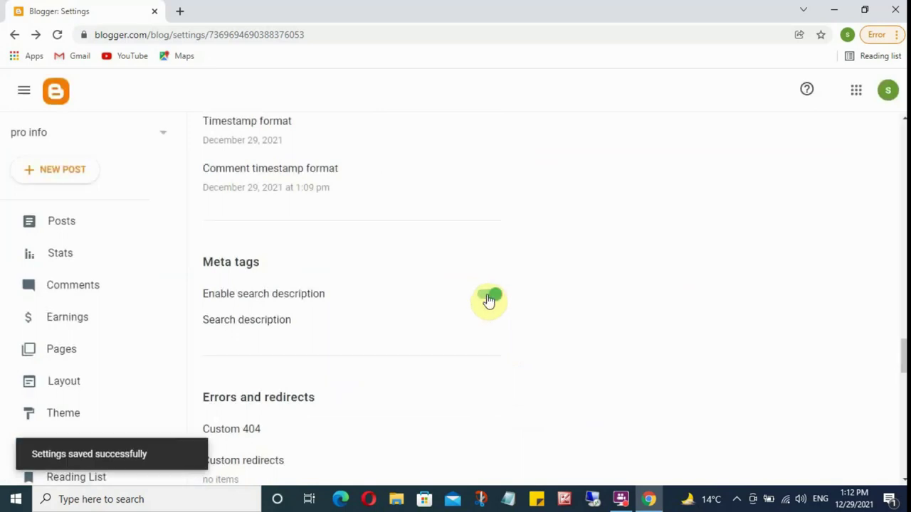
left_click(260, 325)
left_click(414, 270)
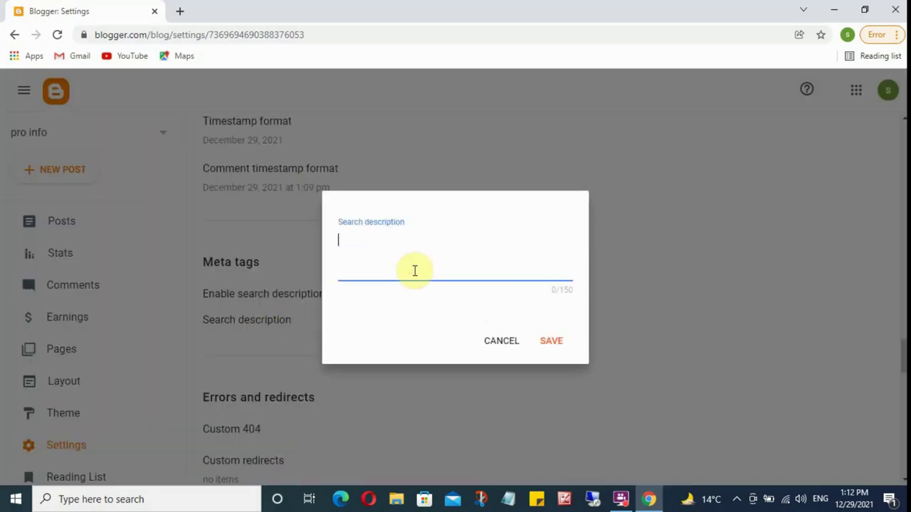
type("pro info, proinf")
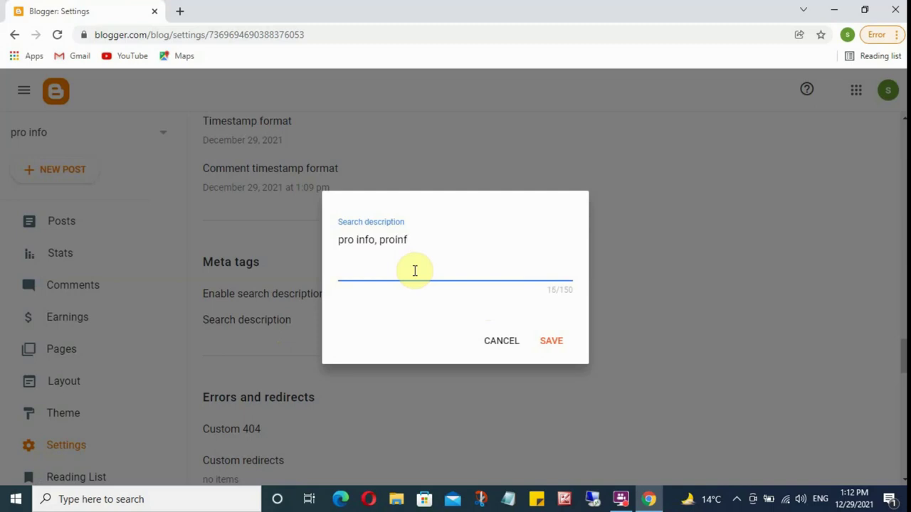
type("o,")
left_click(554, 342)
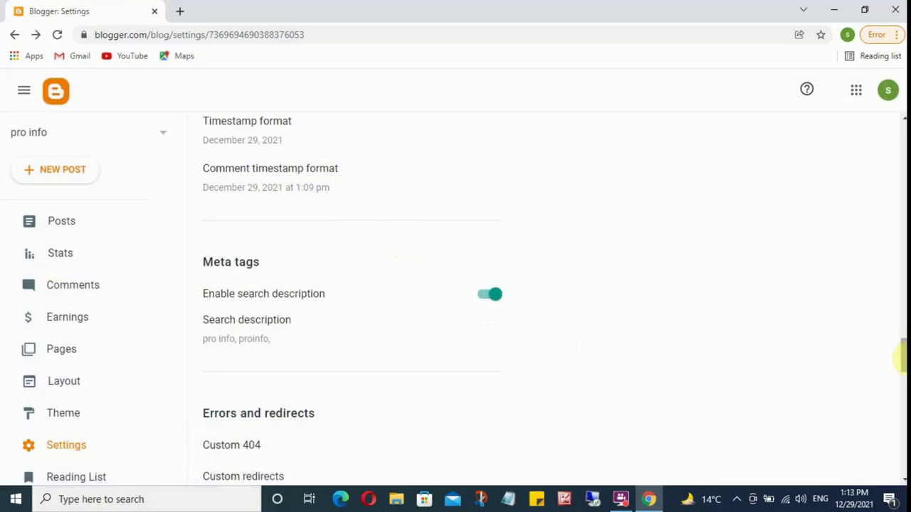
Copy the text "pro info is a point where you can find all types of information" from the blog description, leaving the description unedited.
left_click_drag(902, 356, 902, 229)
left_click_drag(902, 227, 902, 137)
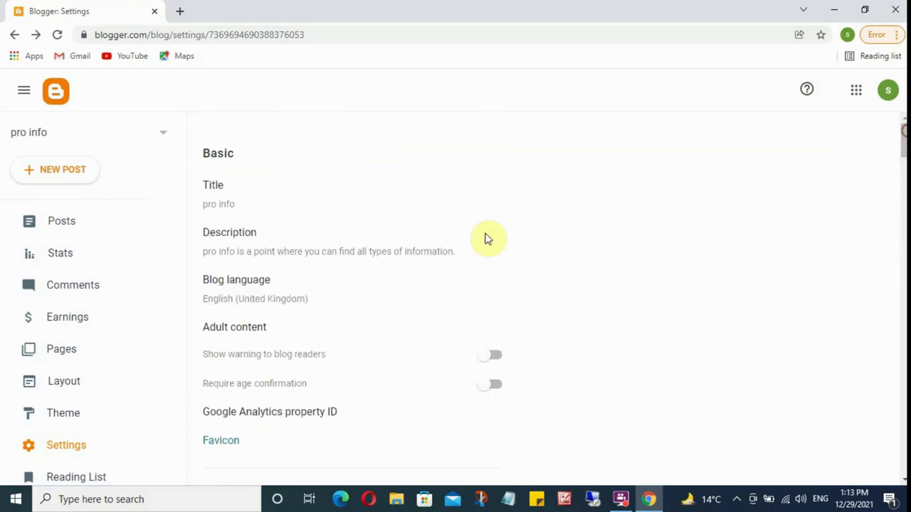
left_click(370, 252)
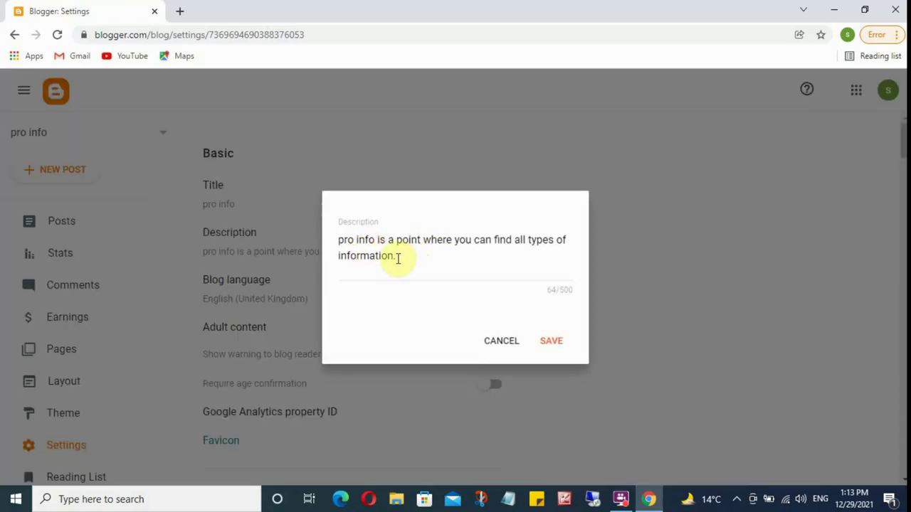
left_click_drag(401, 257, 335, 245)
key("ctrl+c")
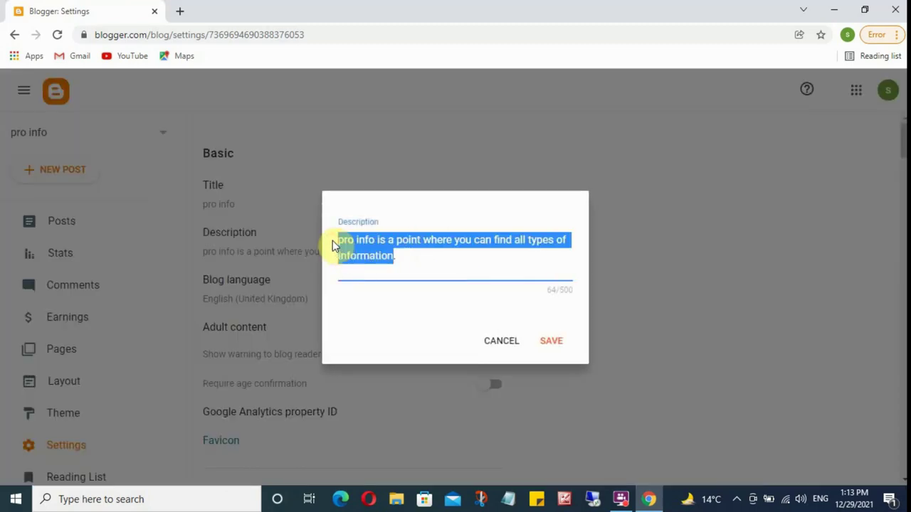
left_click(512, 340)
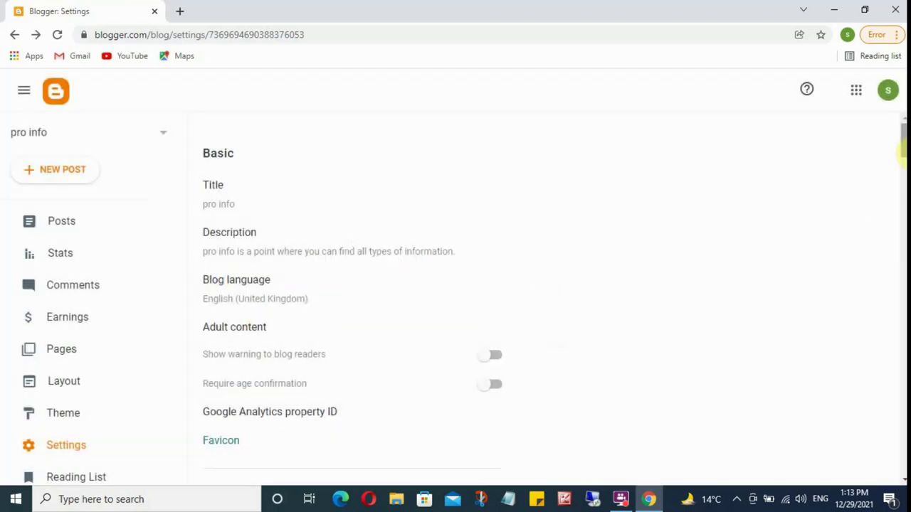
Append the copied blog description text to the search description after "pro info, proinfo," and save it.
left_click_drag(902, 139, 903, 366)
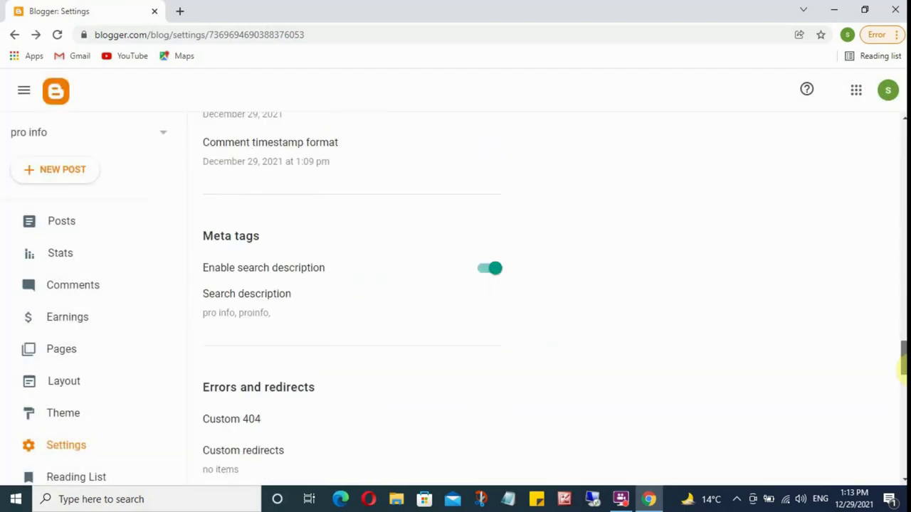
left_click(258, 318)
left_click(427, 235)
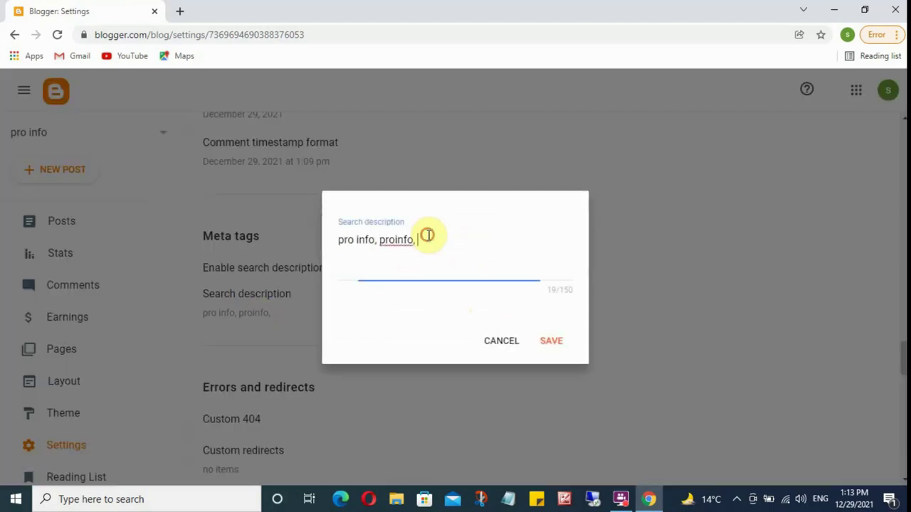
key("ctrl+v")
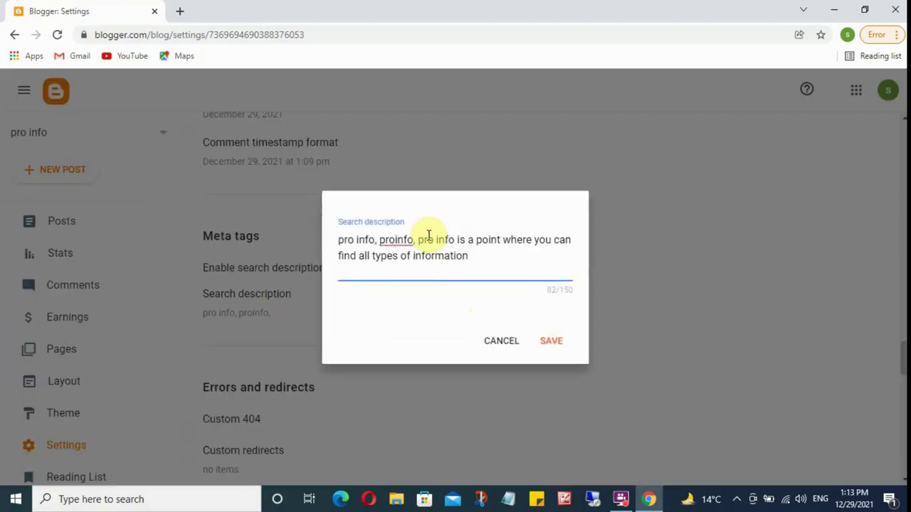
left_click(552, 342)
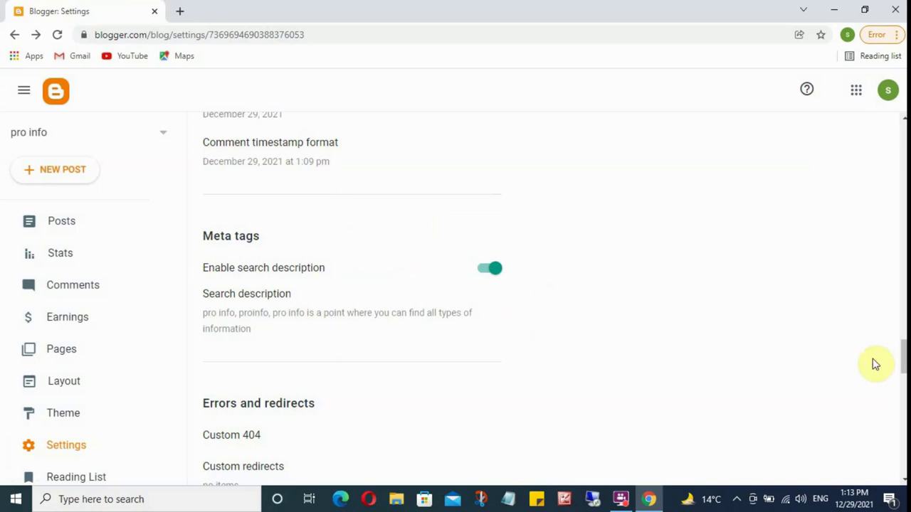
Enable custom robots.txt in the Crawlers and indexing settings.
left_click_drag(902, 356, 902, 381)
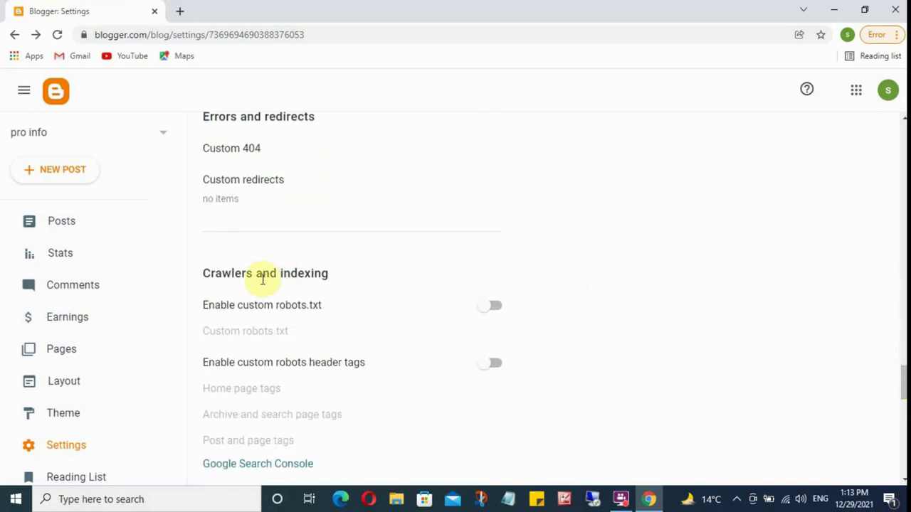
left_click(484, 311)
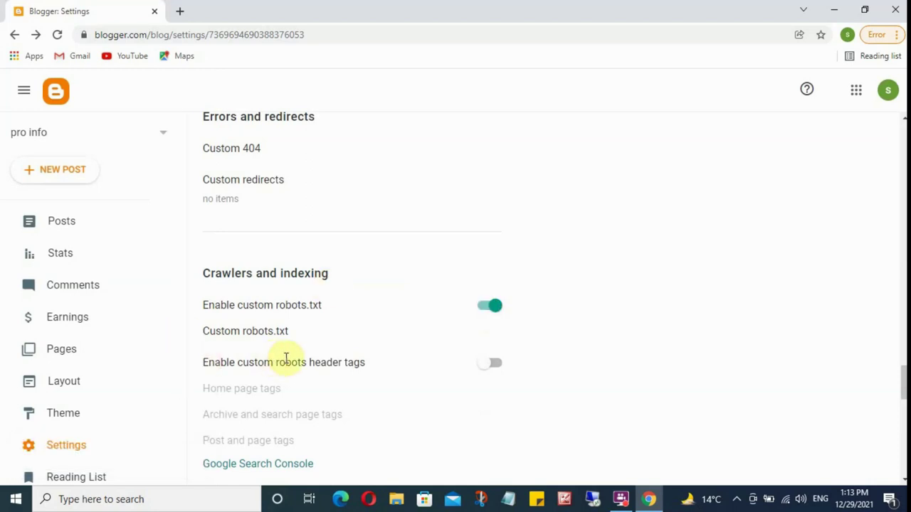
Enable custom robots header tags, and turn on and save the "all" and "noodp" tags for the home page.
left_click(484, 364)
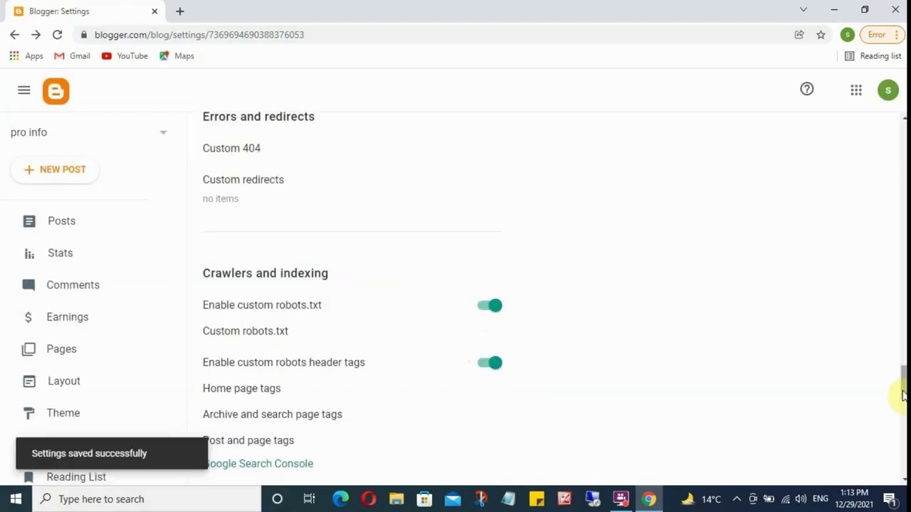
scroll(902, 396, "down", 2)
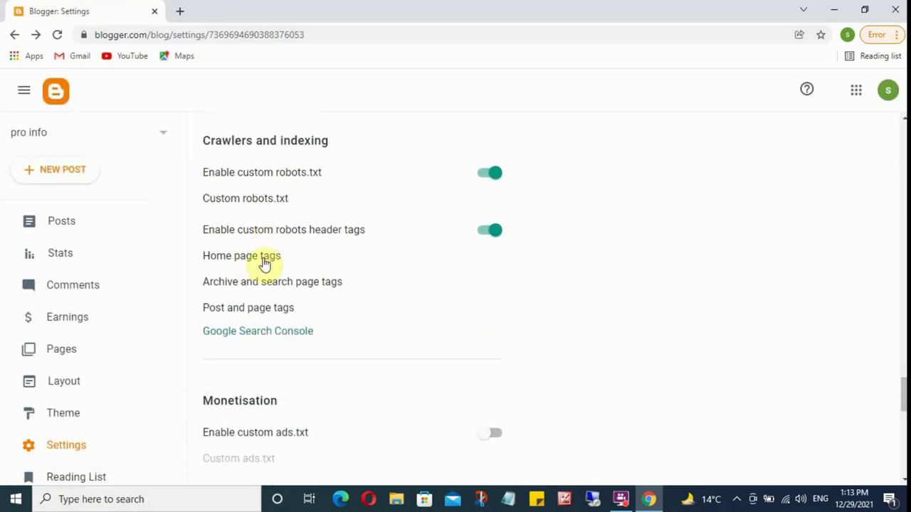
left_click(263, 257)
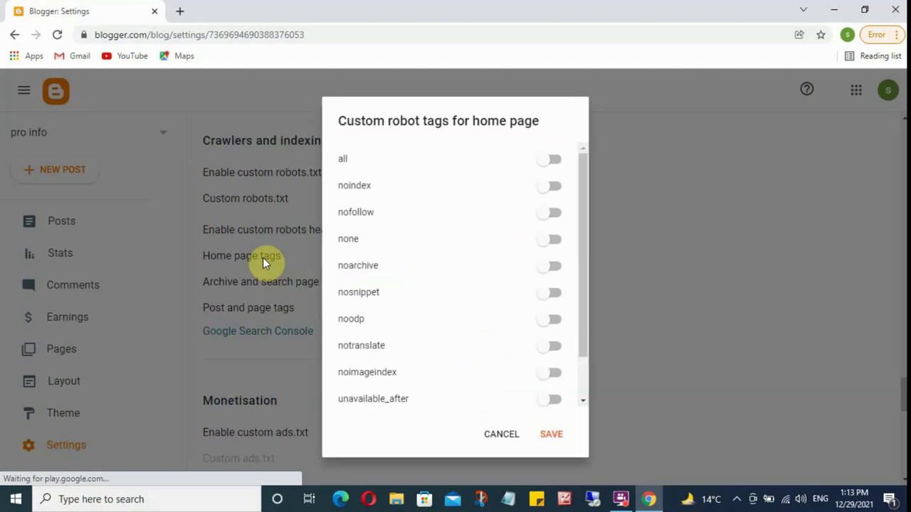
left_click(542, 163)
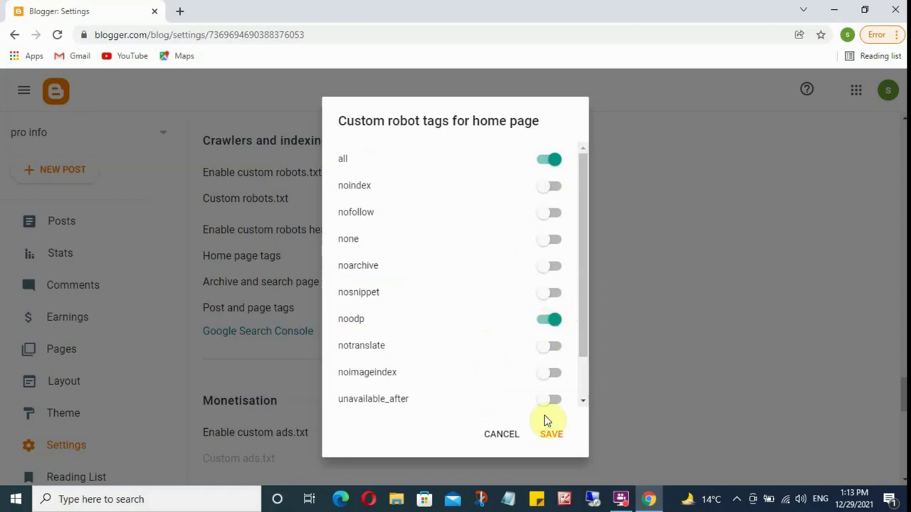
left_click(550, 436)
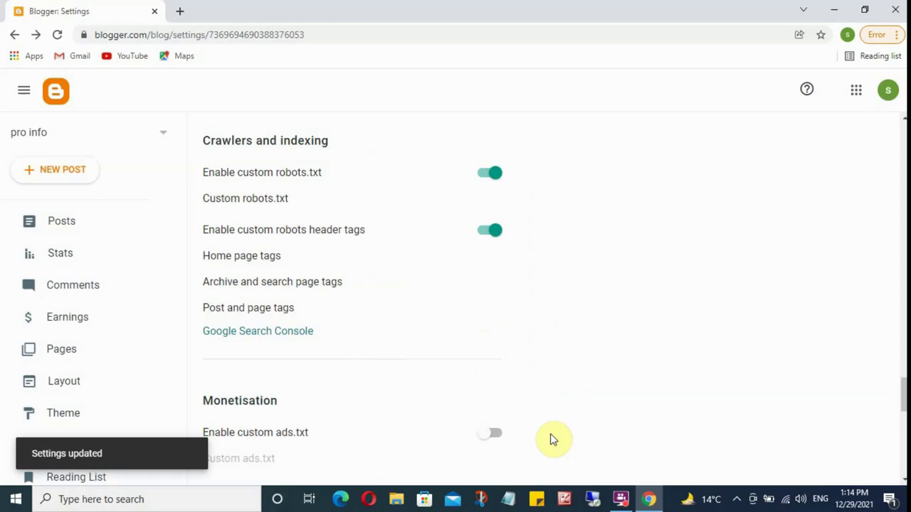
Turn on the "noindex" and "noodp" robot tags for archive and search pages and save them.
left_click(271, 284)
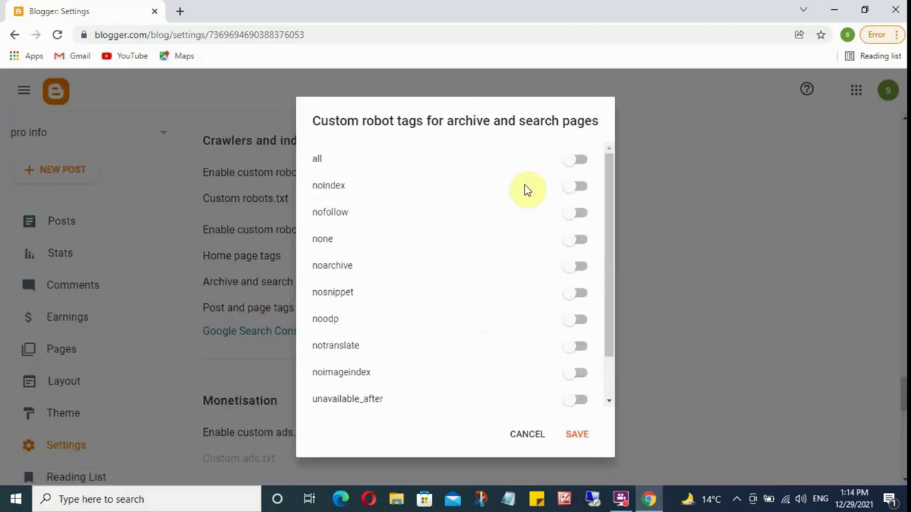
left_click(572, 187)
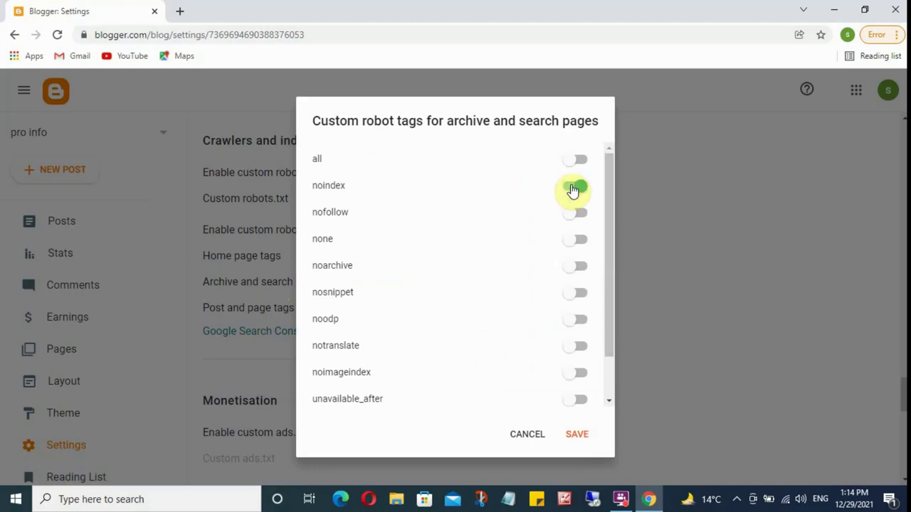
left_click(571, 328)
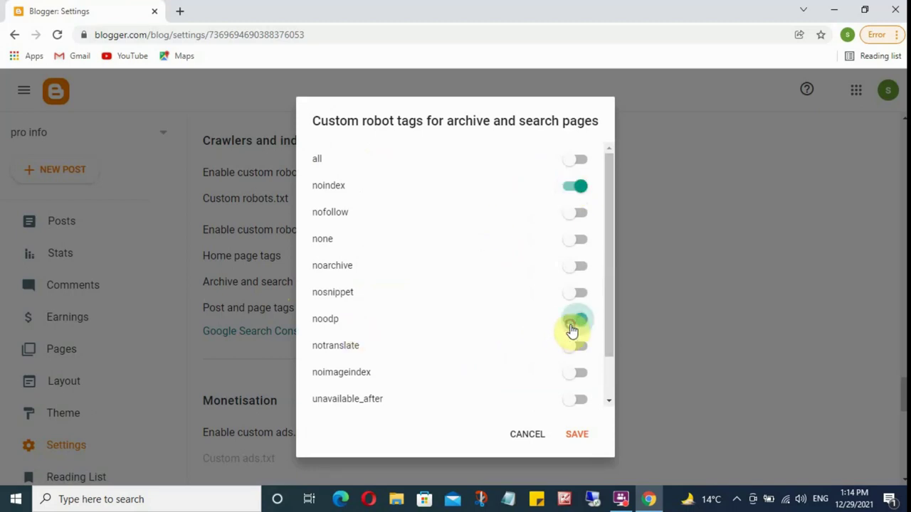
left_click(577, 437)
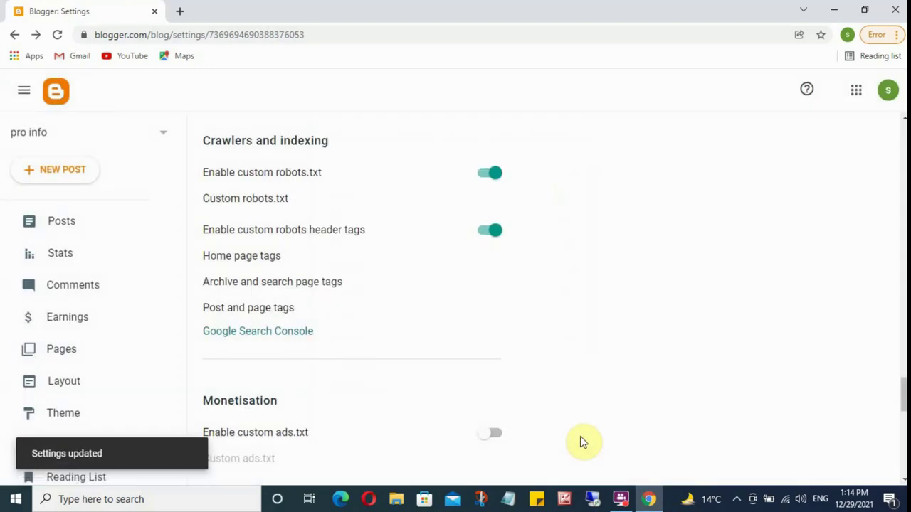
Turn on the "all" and "noodp" robot tags for posts and pages and save them.
left_click(260, 313)
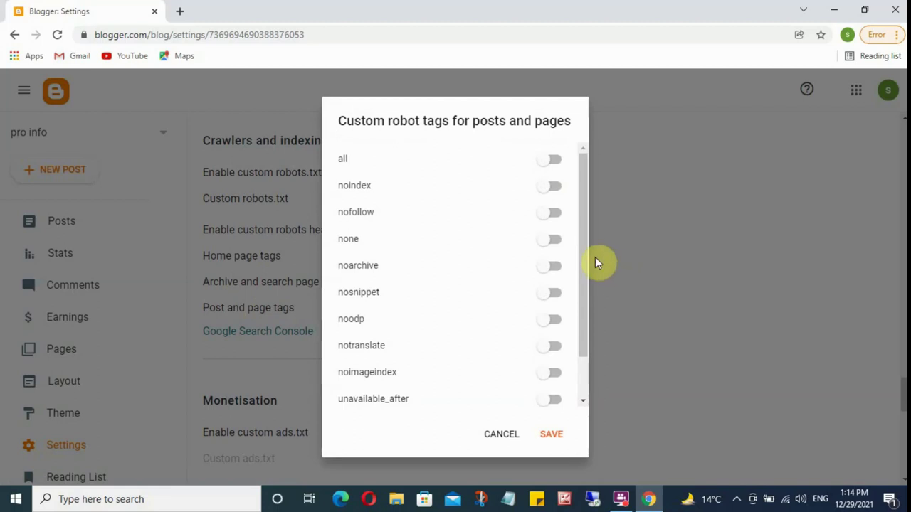
left_click(544, 164)
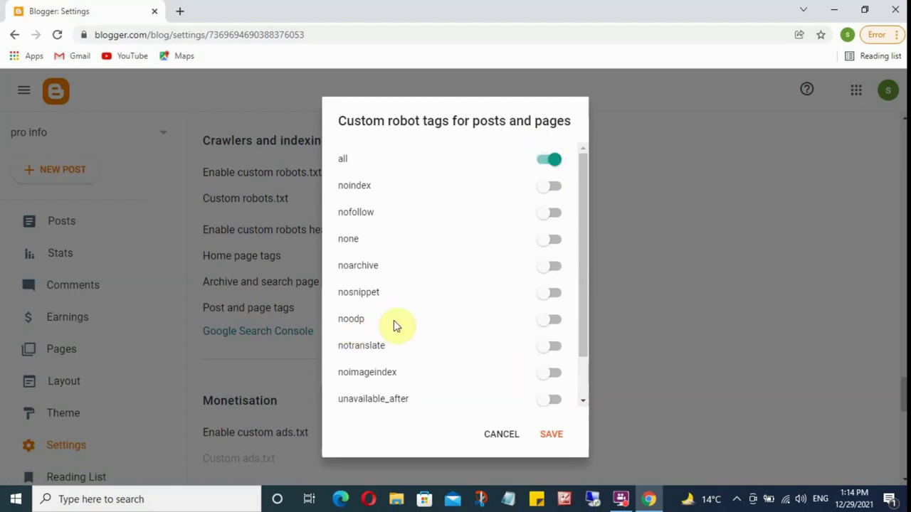
left_click(542, 324)
left_click(552, 434)
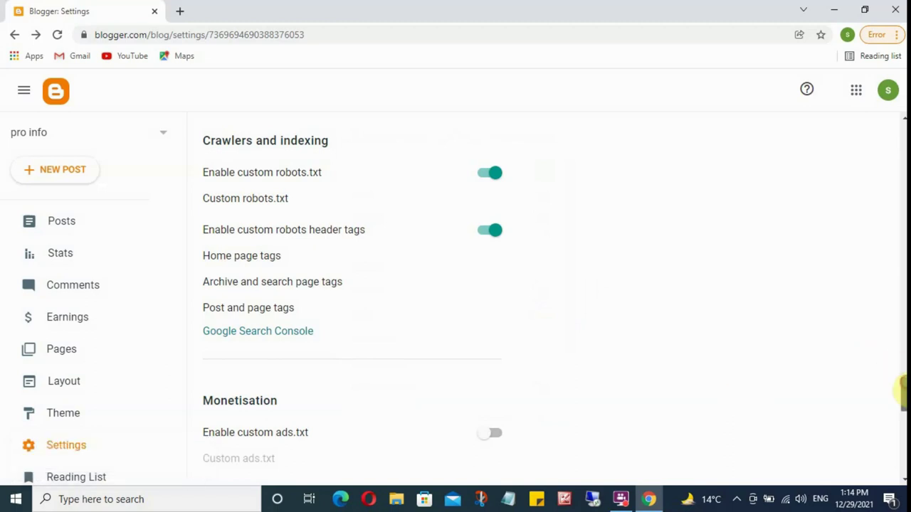
Look over the monetisation and blog management settings, and open the published "pro info" blog.
left_click_drag(902, 384, 905, 406)
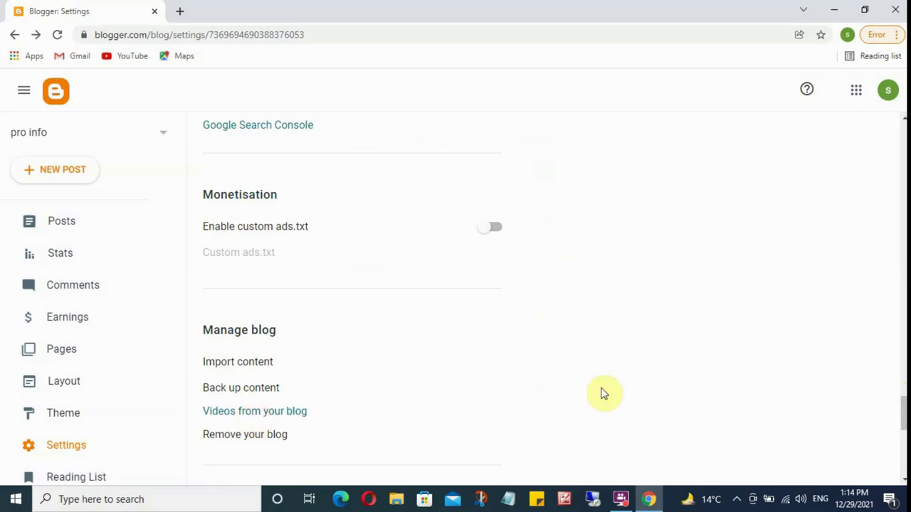
mouse_move(904, 406)
left_mouse_down()
mouse_move(904, 457)
mouse_move(902, 392)
left_mouse_up()
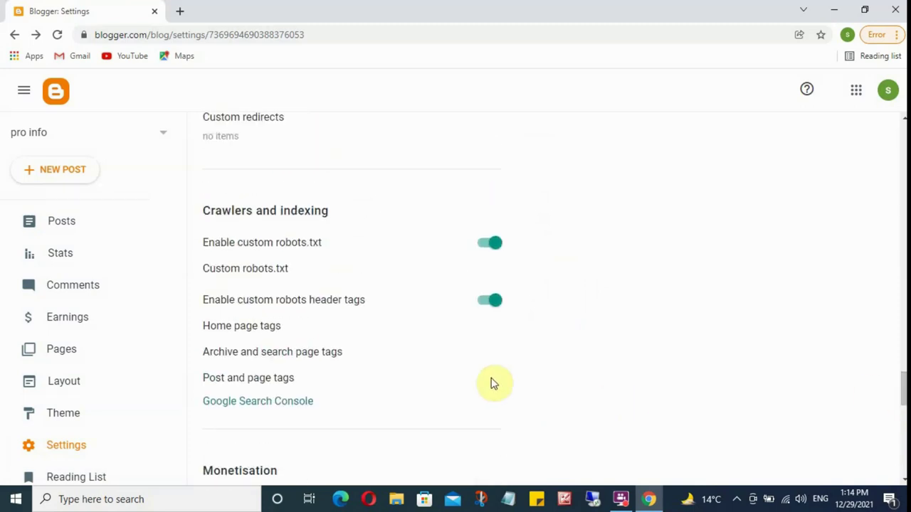
left_click_drag(182, 346, 183, 400)
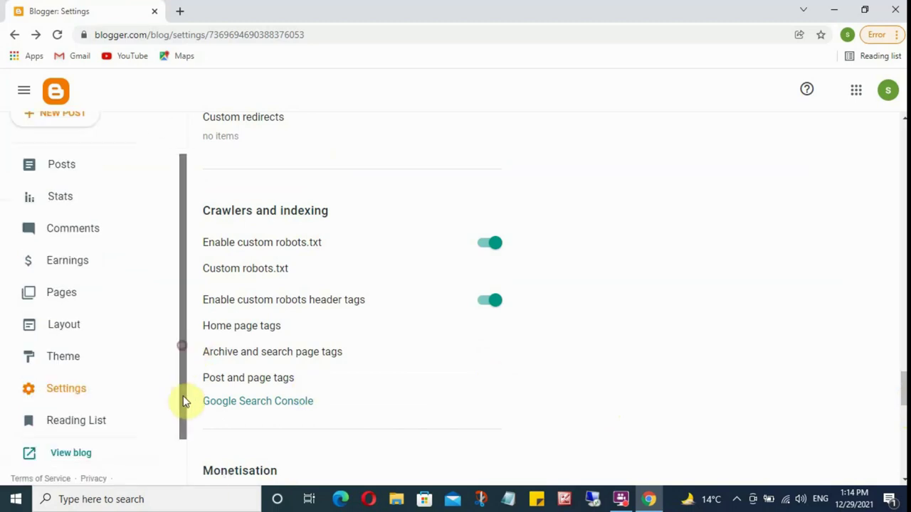
left_click(83, 423)
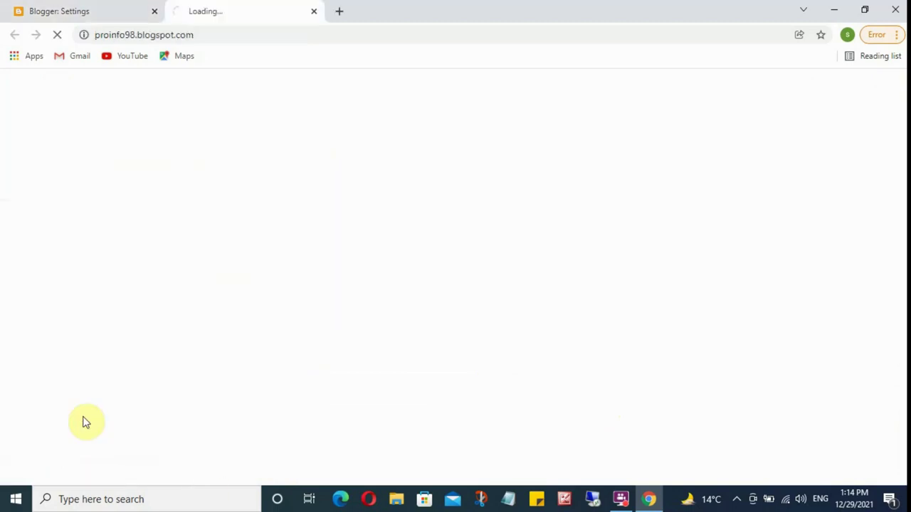